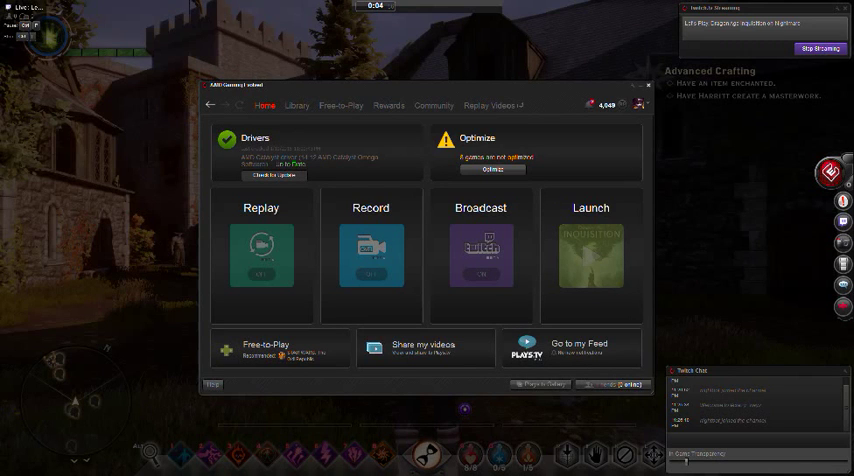
- Hide and restore the in-game overlay, then bring up the Twitch streaming preferences from the main window
key(ctrl+g)
key(ctrl+g)
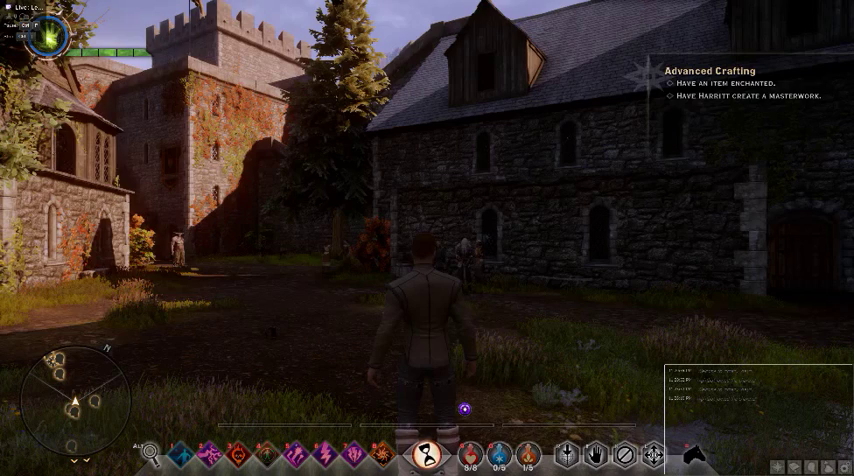
key(alt+r)
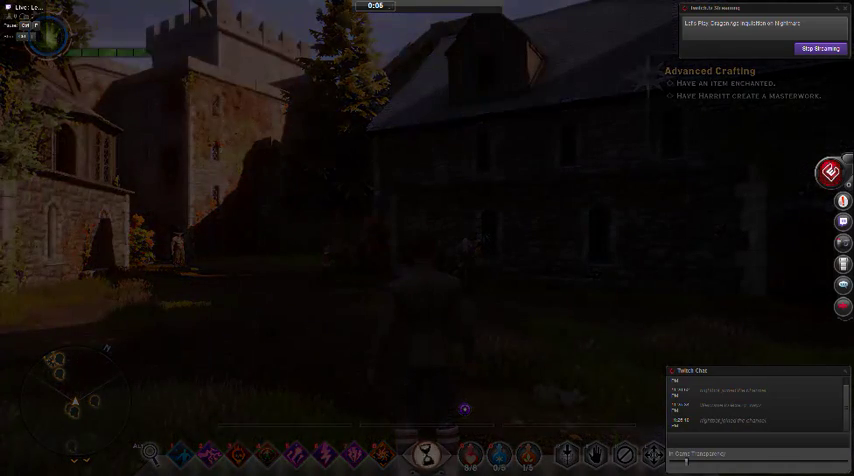
click(830, 172)
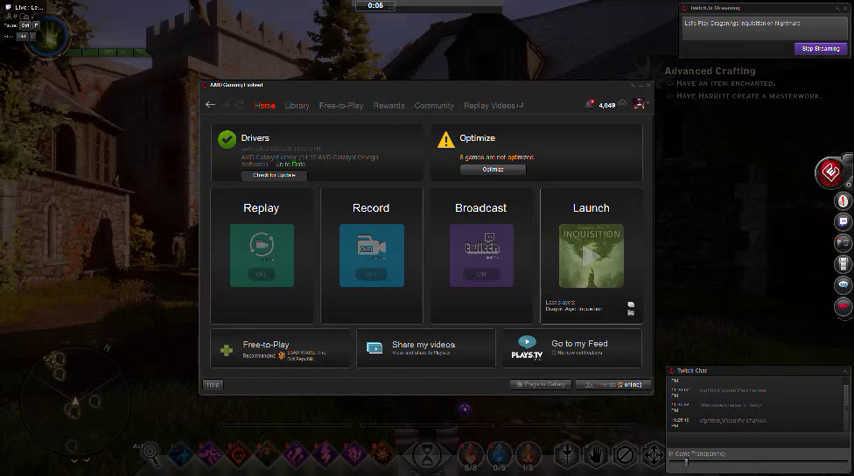
mouse_move(481, 255)
click(522, 316)
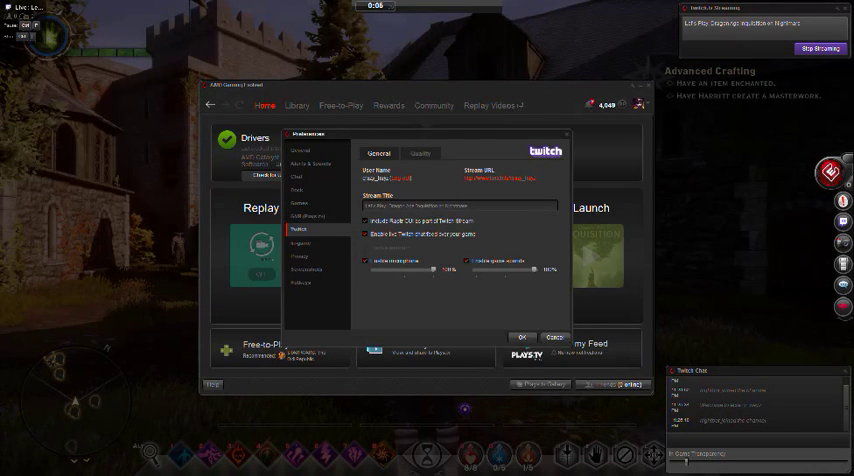
click(420, 153)
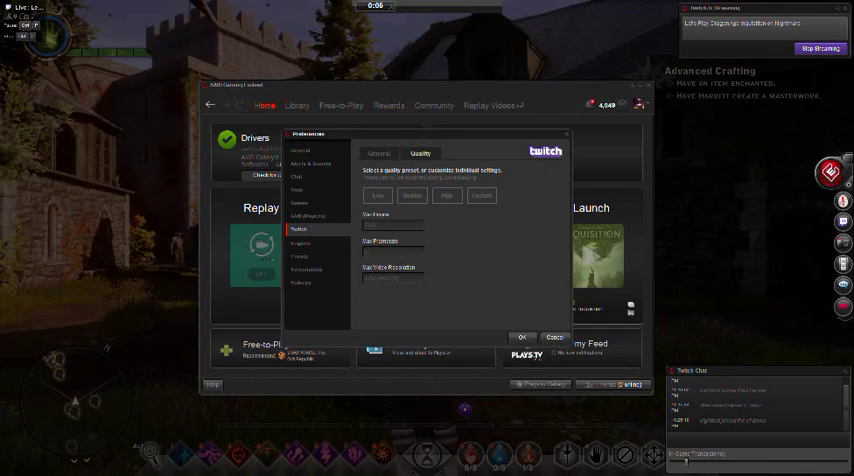